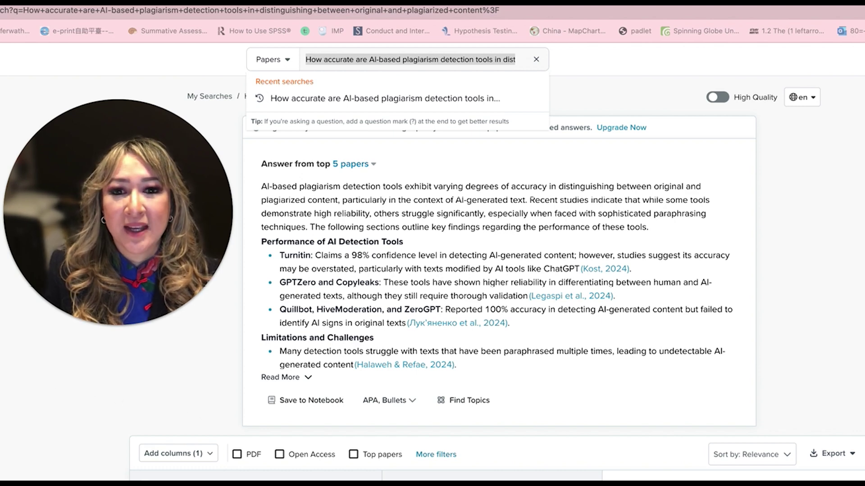
scroll(190, 381, down, 2)
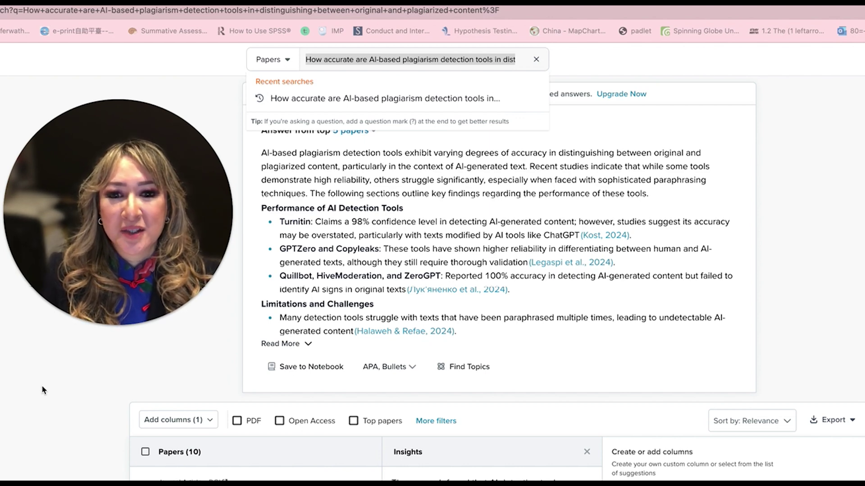
- Expand the answer with Read More to show the Sable et al. point and the conclusion
click(307, 344)
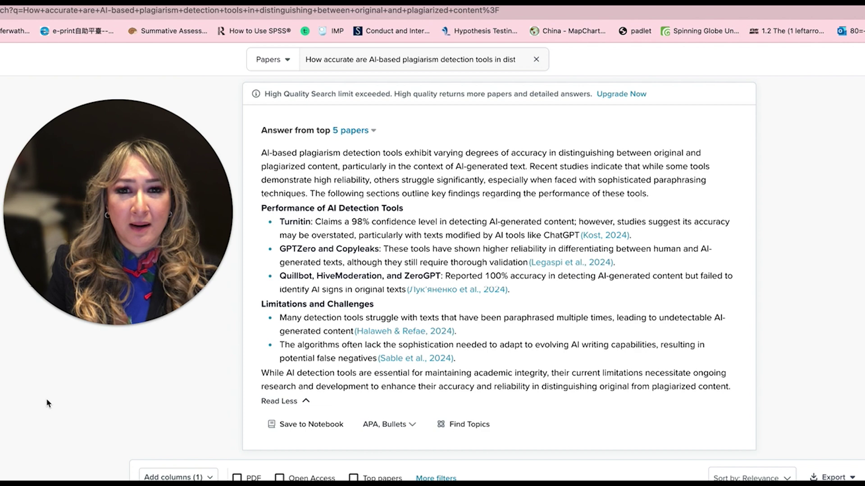
- Add Summarized Abstract and then Results columns to the 10-paper table from the column panel
scroll(45, 398, down, 4)
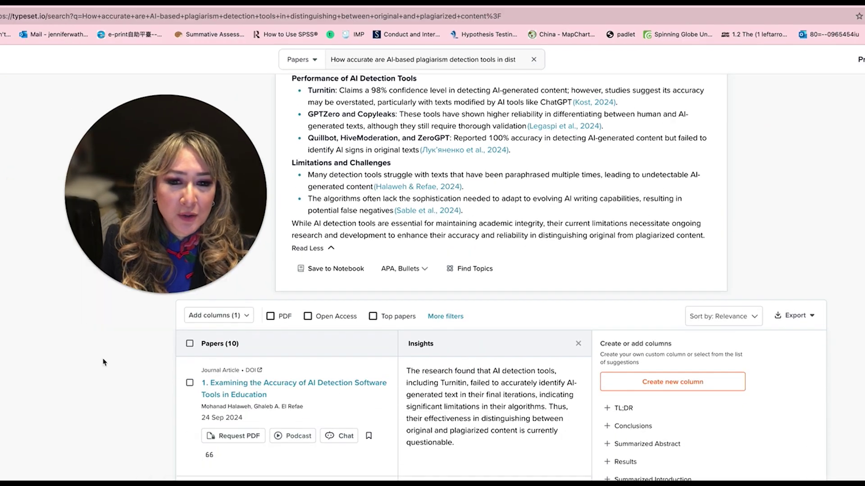
scroll(103, 362, down, 1)
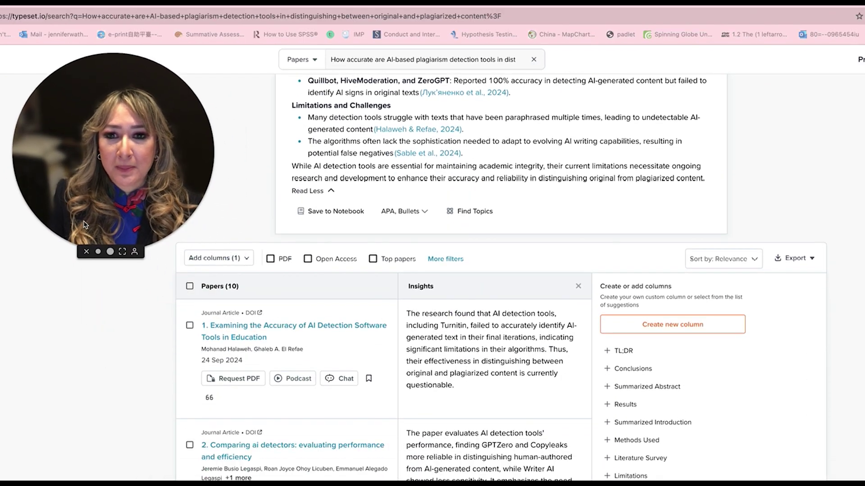
scroll(151, 368, down, 1)
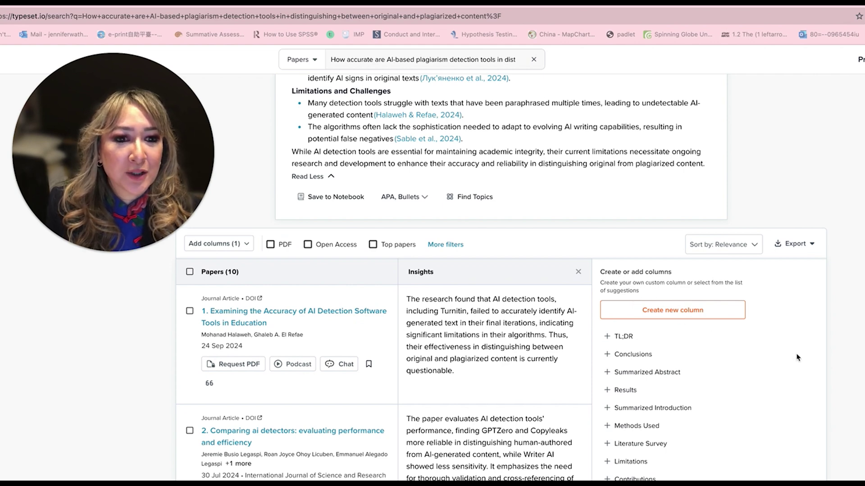
scroll(797, 358, down, 1)
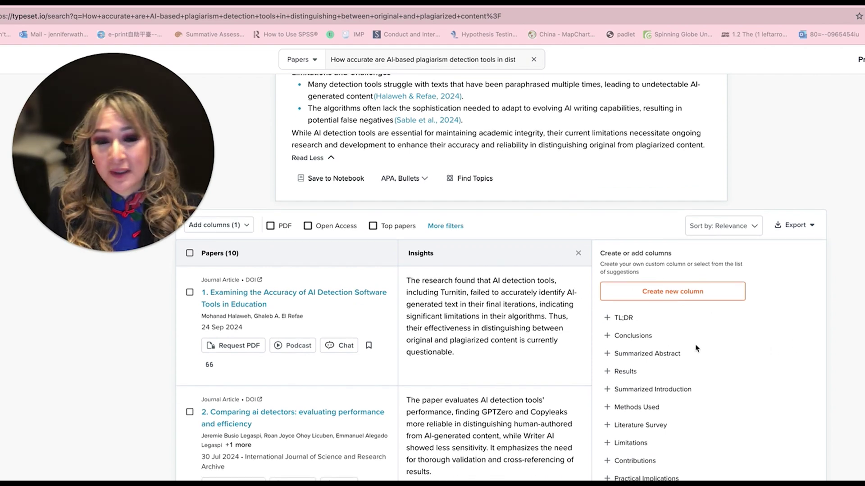
scroll(746, 361, down, 1)
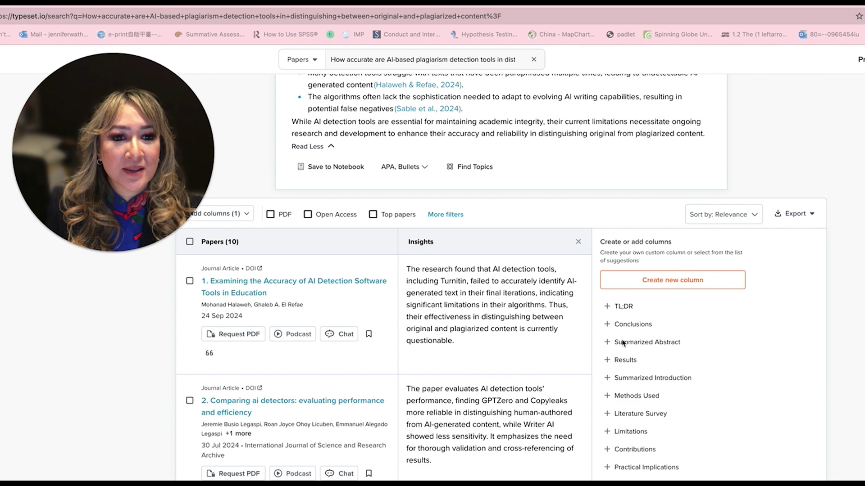
click(625, 344)
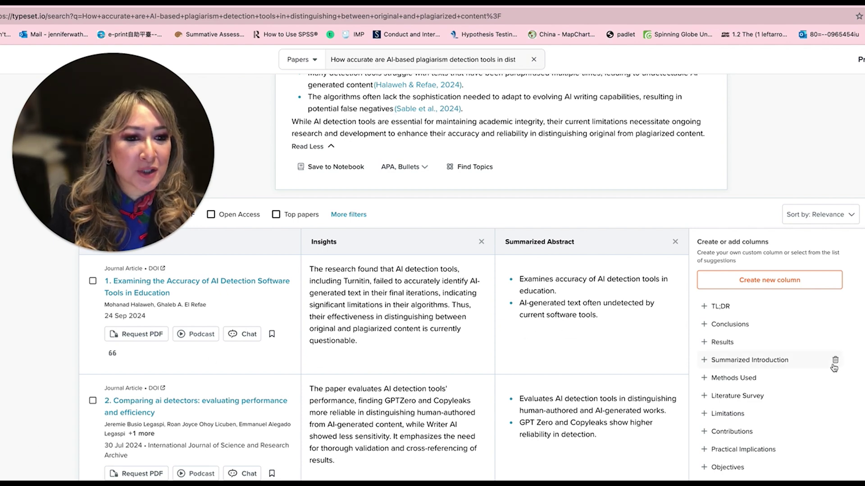
scroll(833, 410, down, 1)
click(739, 328)
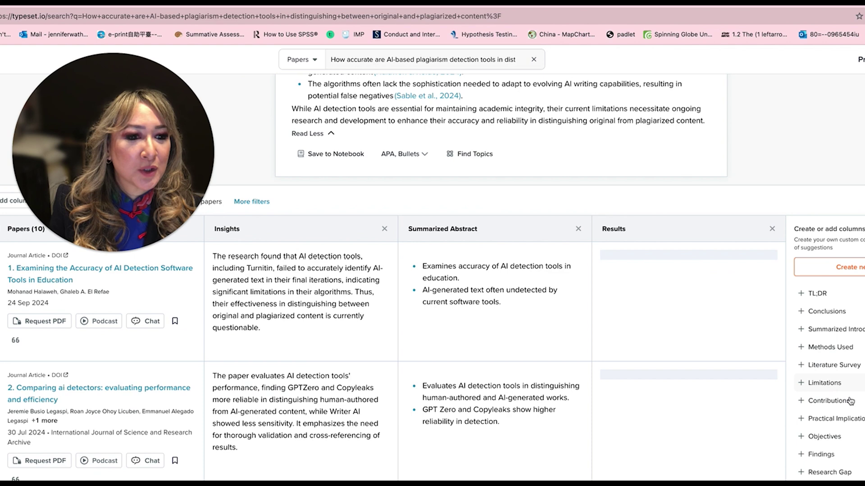
scroll(826, 402, down, 4)
scroll(432, 277, down, 5)
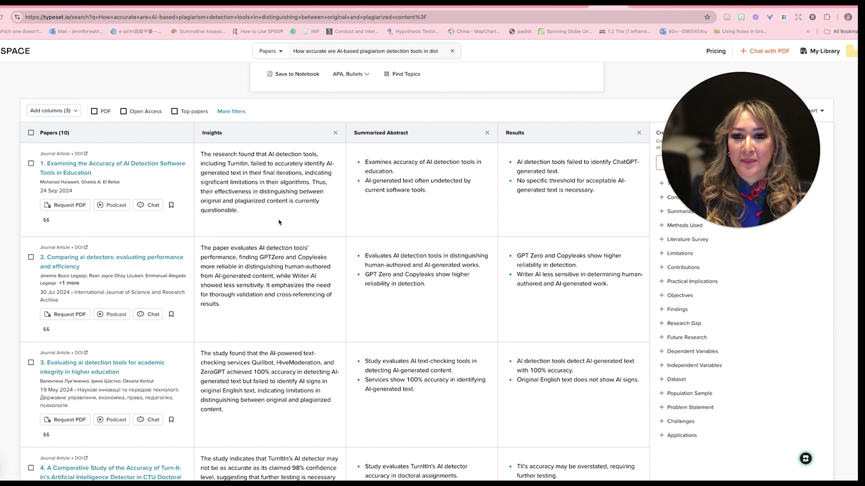
scroll(7, 304, down, 2)
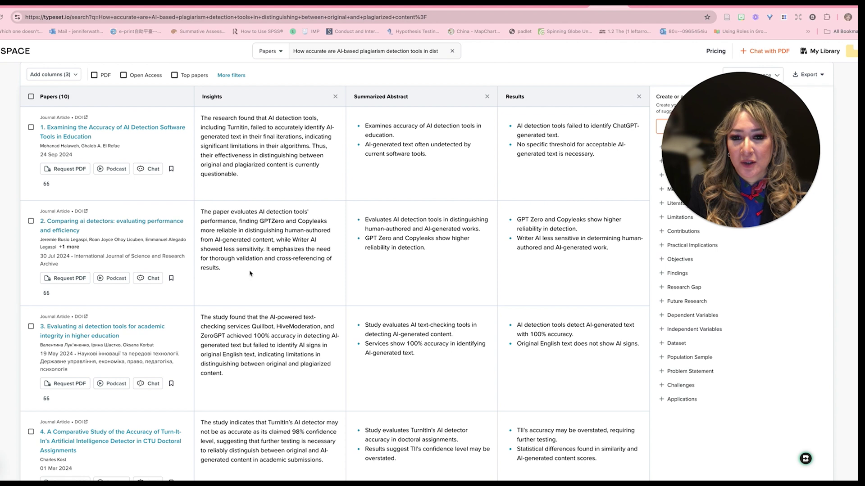
scroll(250, 273, down, 1)
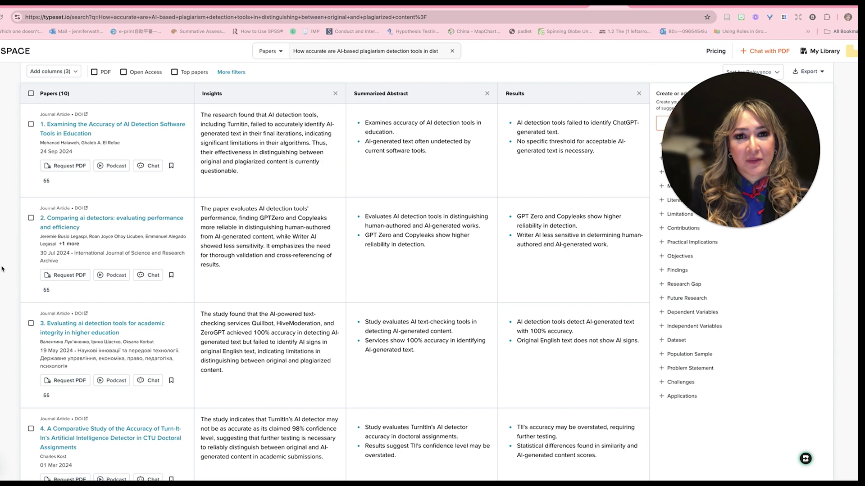
scroll(2, 269, down, 5)
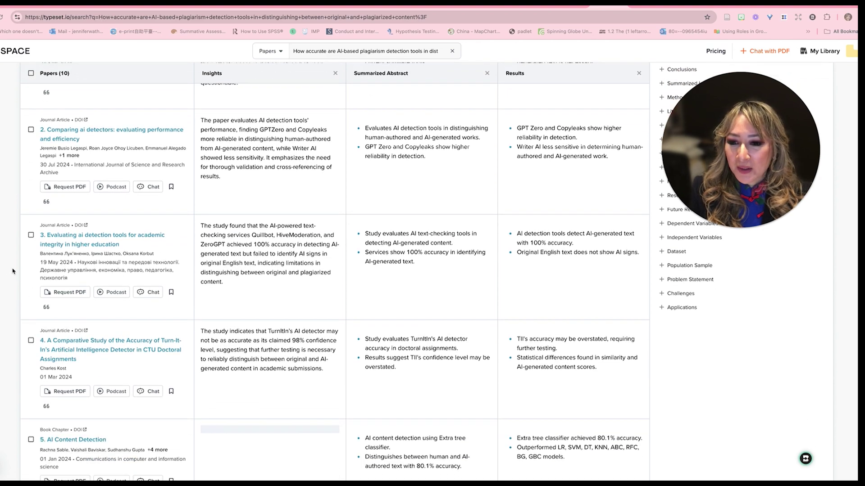
scroll(12, 270, down, 3)
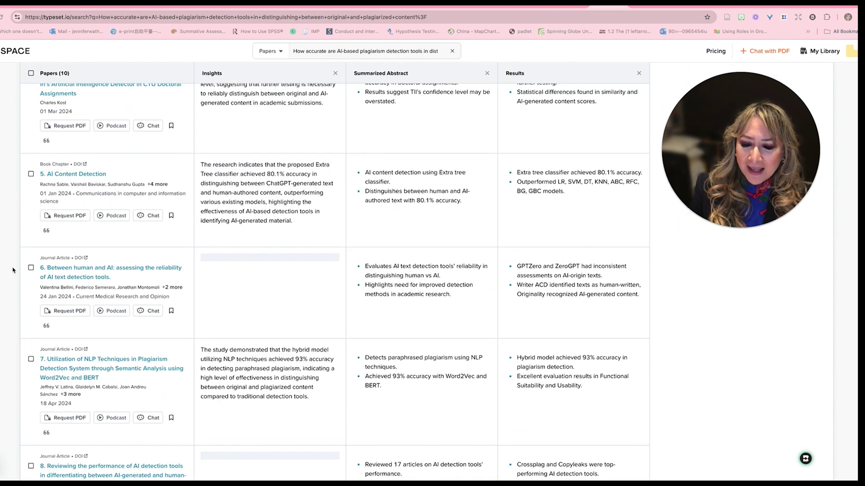
scroll(13, 270, up, 2)
scroll(12, 270, up, 12)
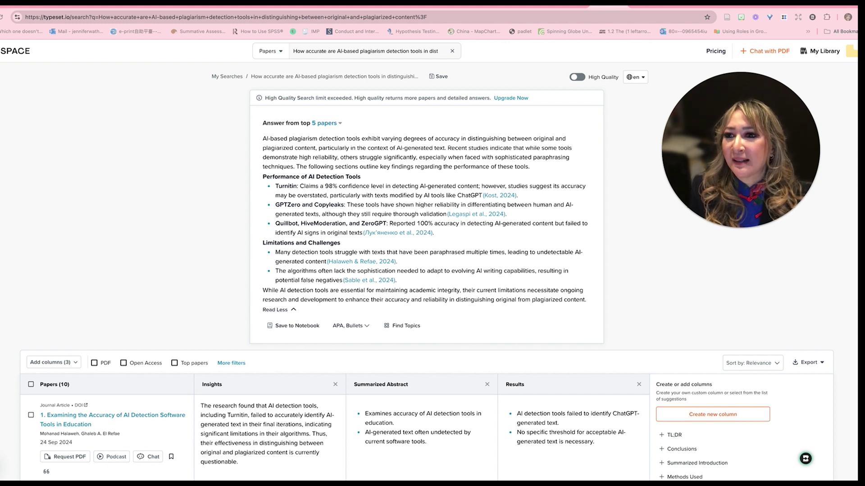
mouse_move(4, 271)
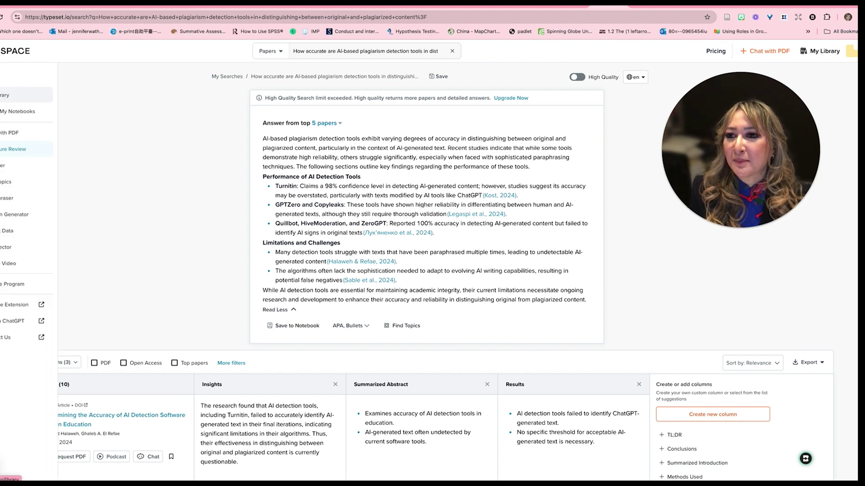
click(3, 111)
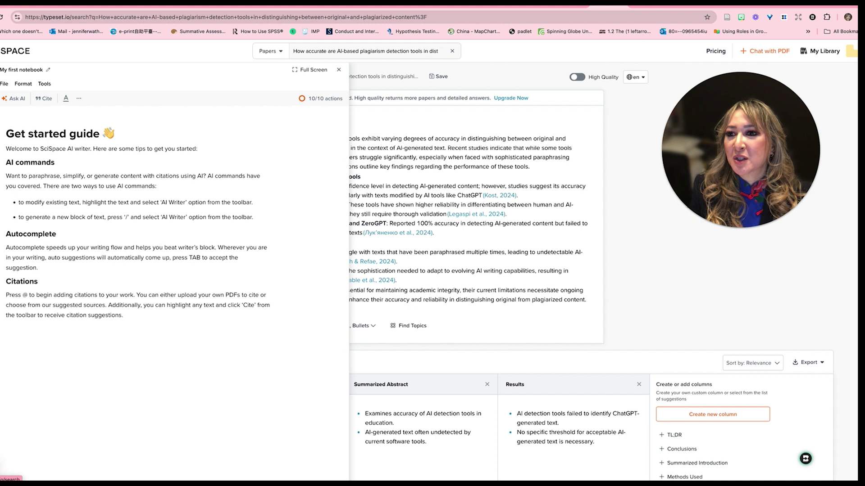
key(Escape)
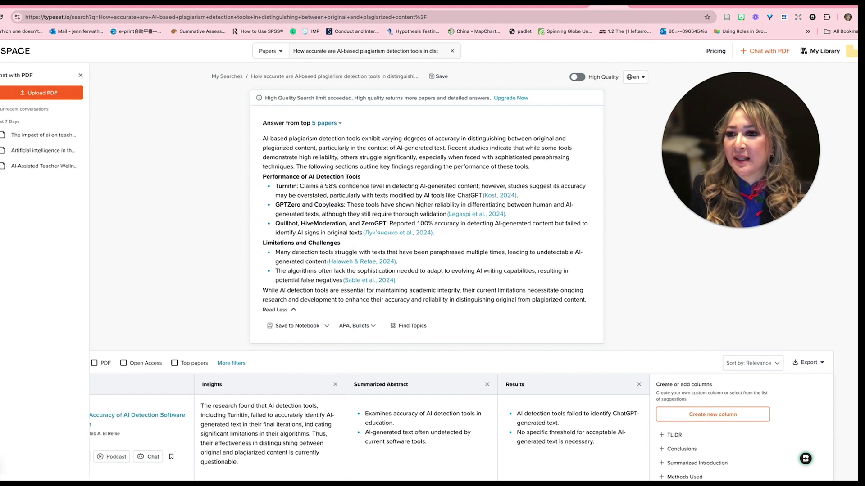
mouse_move(3, 112)
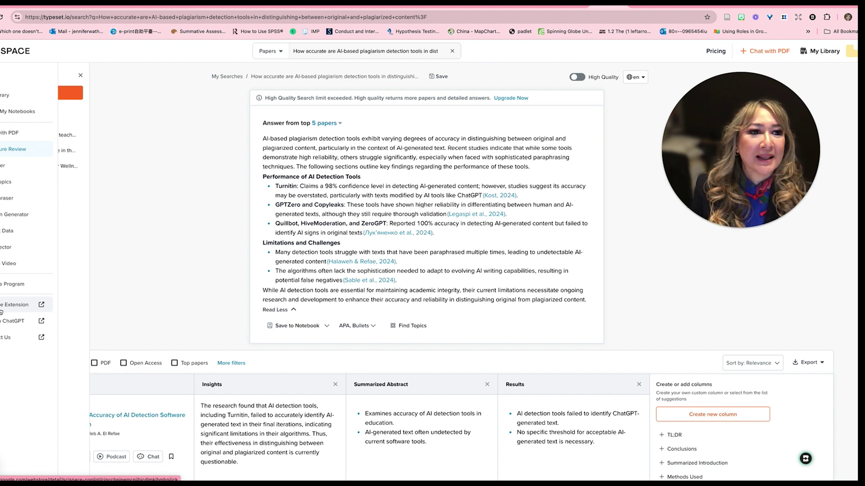
- Open the Pricing page comparing Basic $0, Premium $12/month and Labs & Universities $8/user/month
click(714, 52)
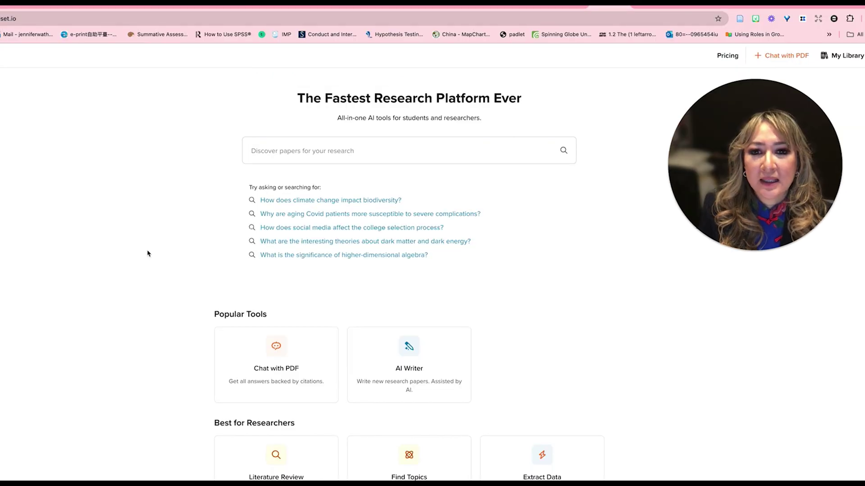
- Scroll through the home page research tools before heading back to the detector-accuracy results
scroll(148, 253, down, 4)
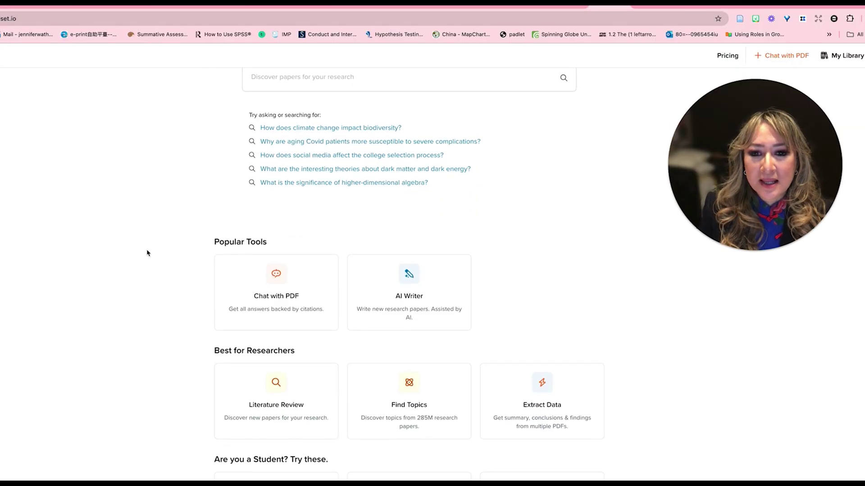
scroll(148, 253, down, 2)
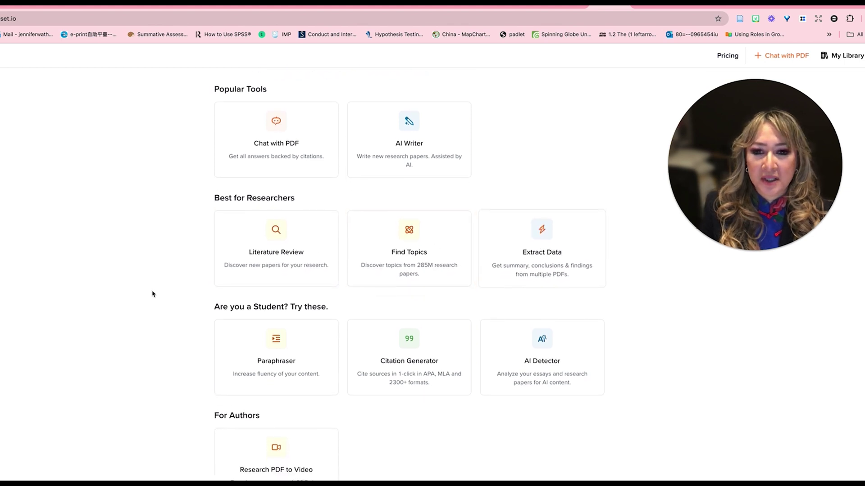
scroll(152, 293, down, 2)
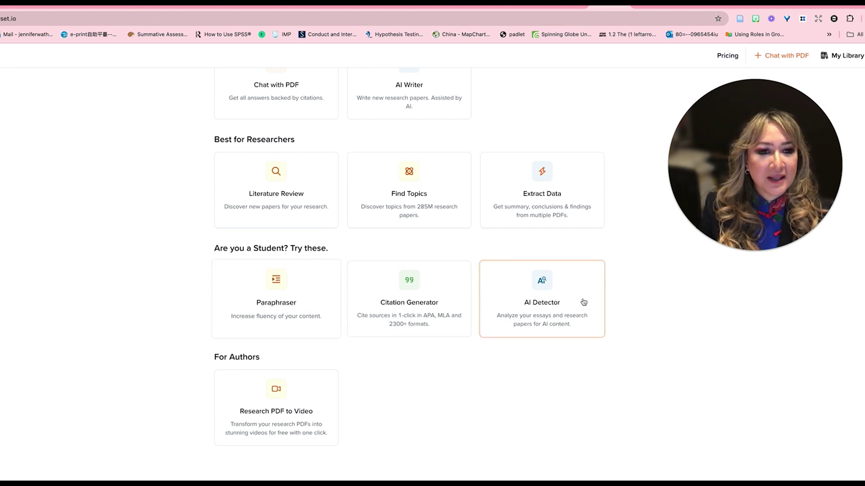
scroll(164, 305, down, 4)
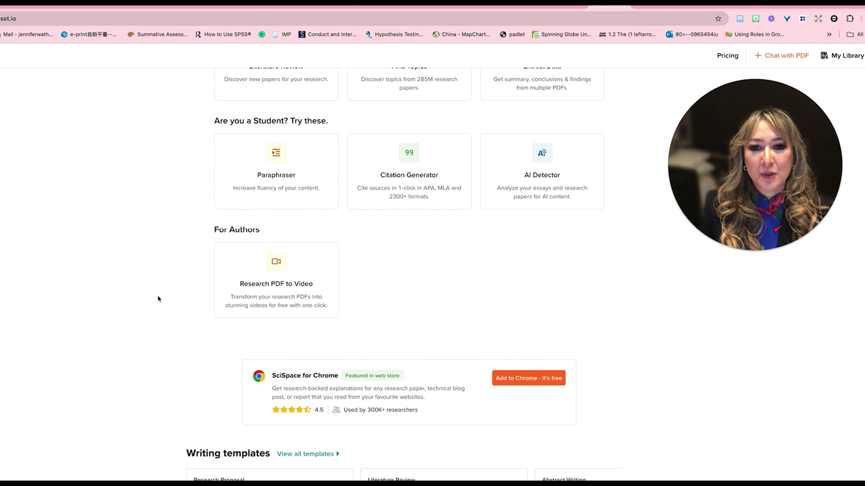
scroll(88, 272, down, 4)
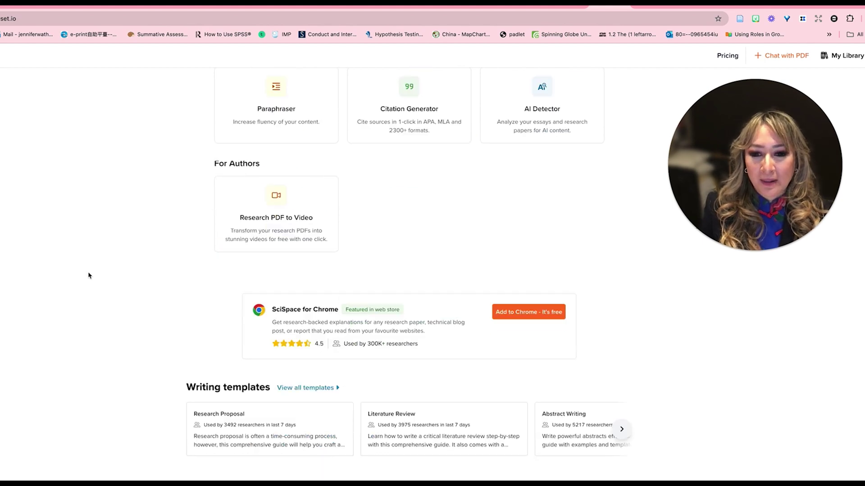
scroll(89, 277, down, 2)
scroll(115, 280, down, 2)
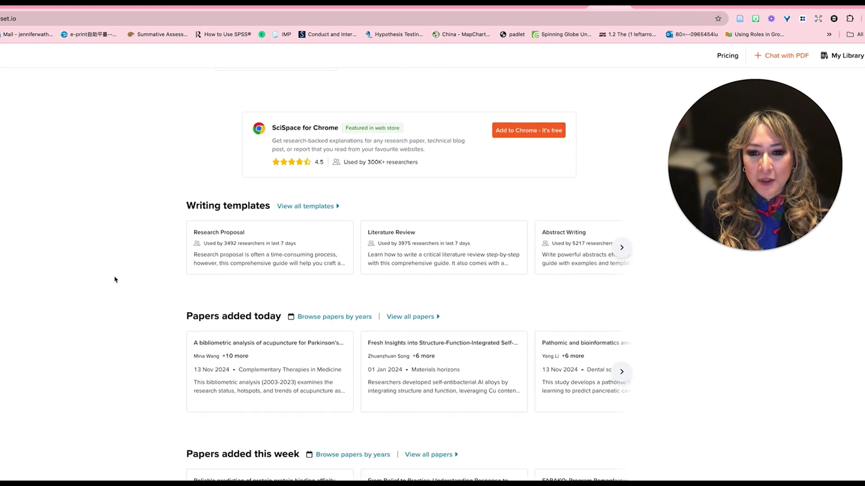
scroll(114, 280, down, 3)
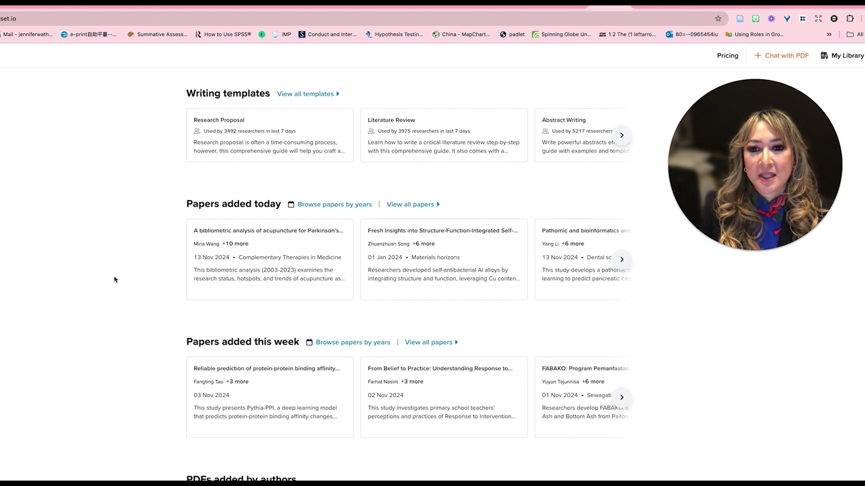
scroll(114, 279, down, 2)
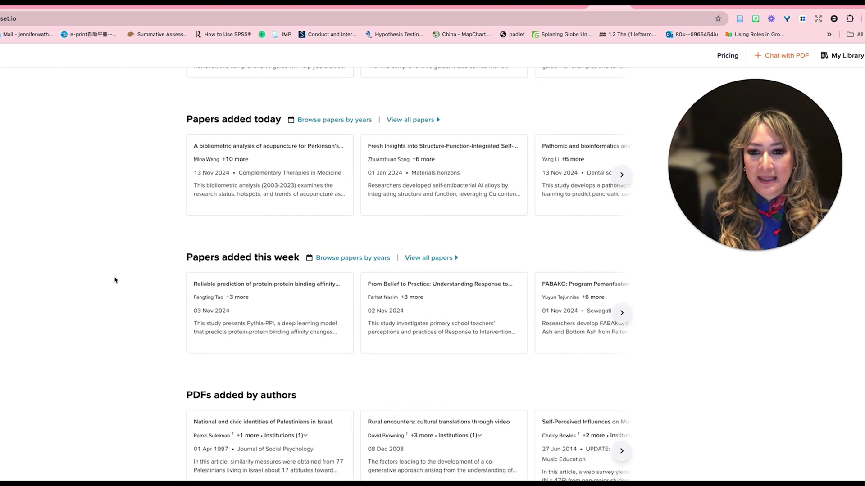
scroll(115, 280, up, 12)
scroll(115, 280, up, 7)
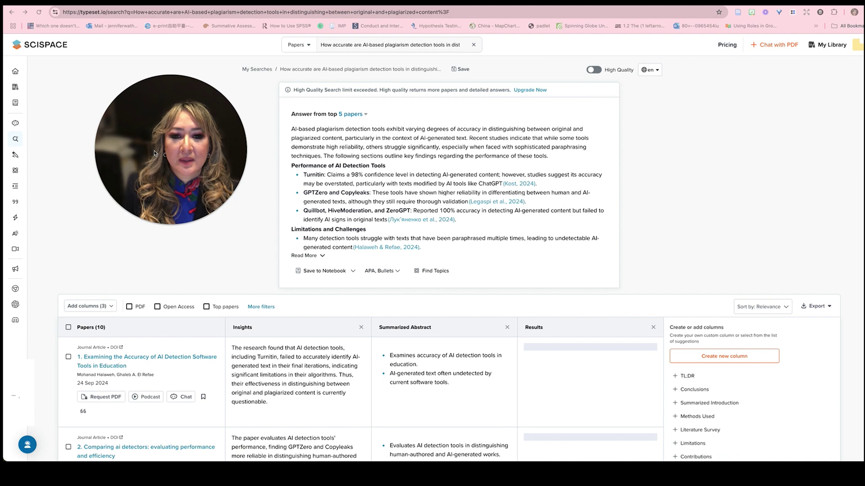
- Save the answer to a notebook and rename 'My first notebook' to 'AI Detectors'
click(323, 272)
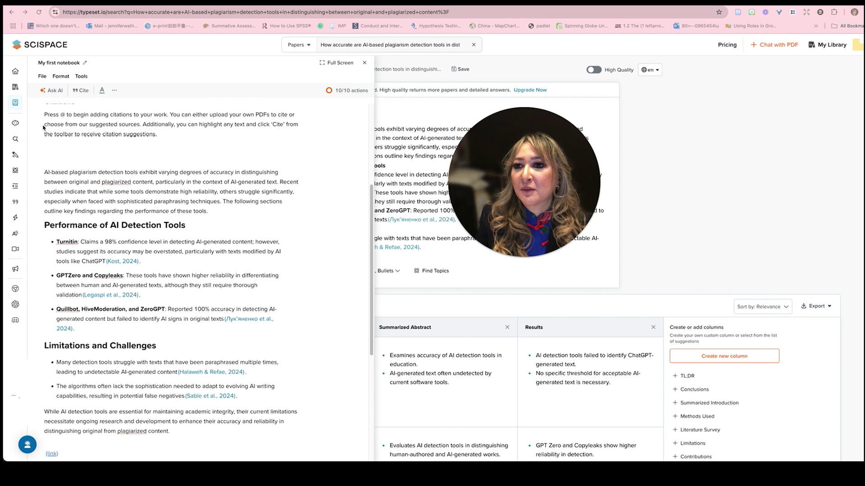
triple_click(58, 63)
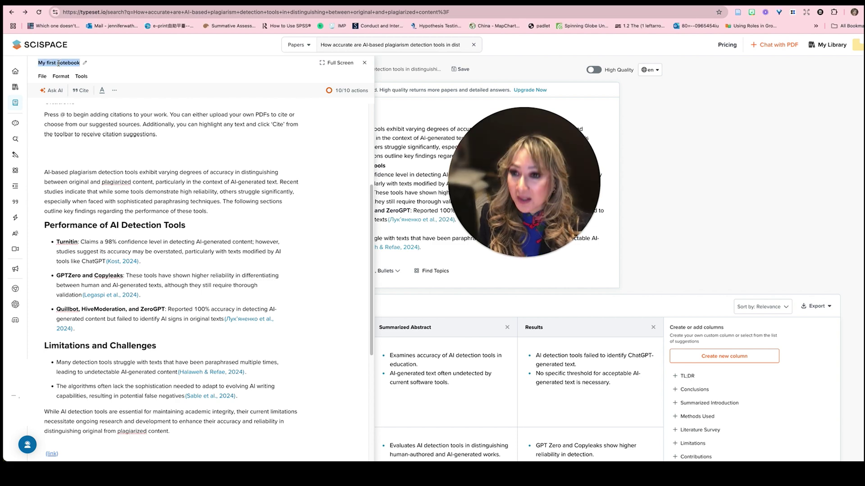
text(AI Det)
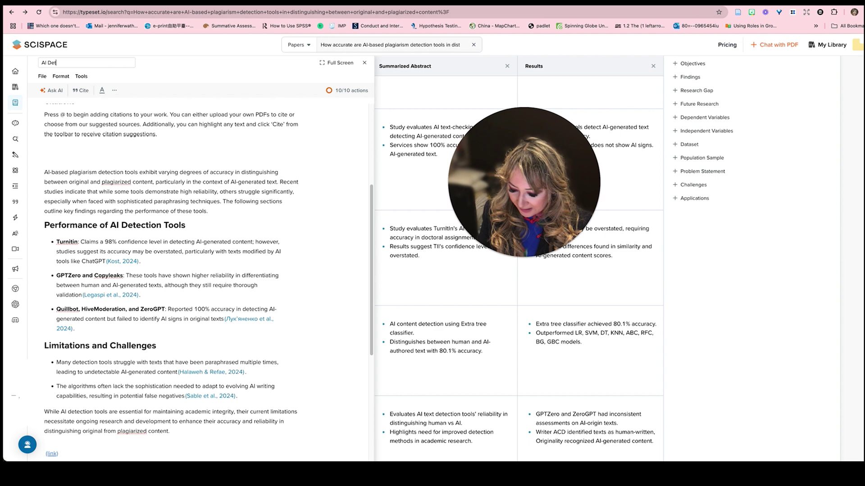
text(ectors)
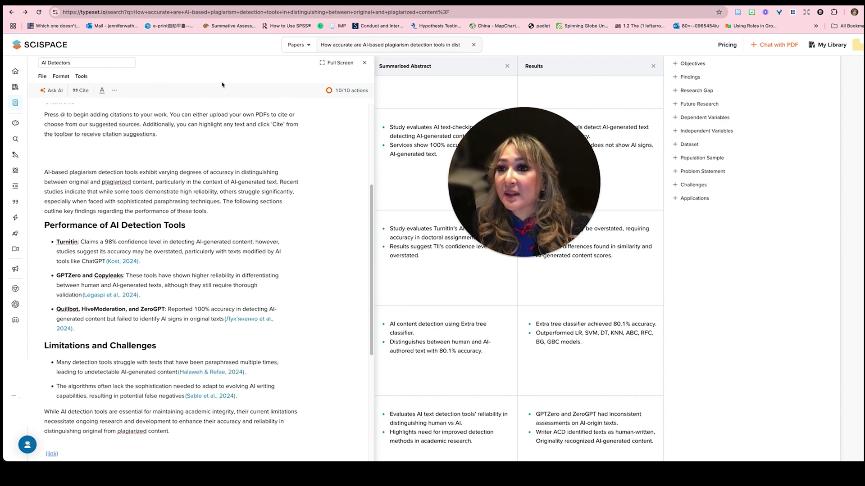
key(Return)
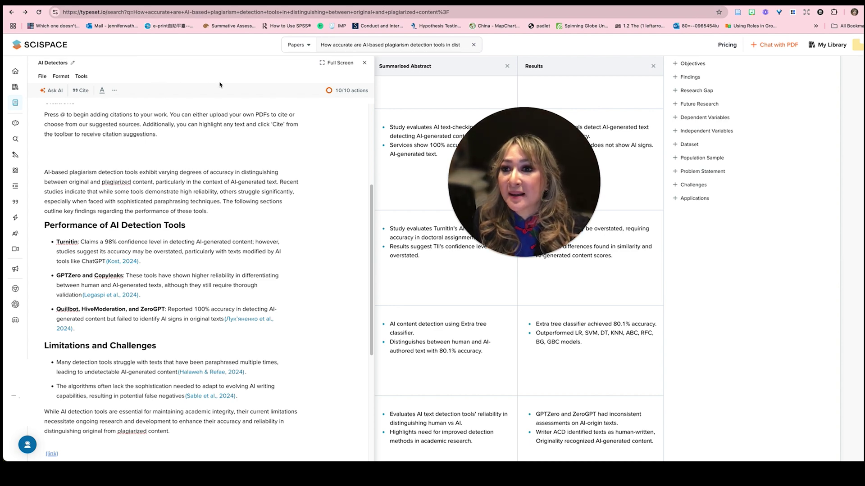
scroll(243, 165, down, 4)
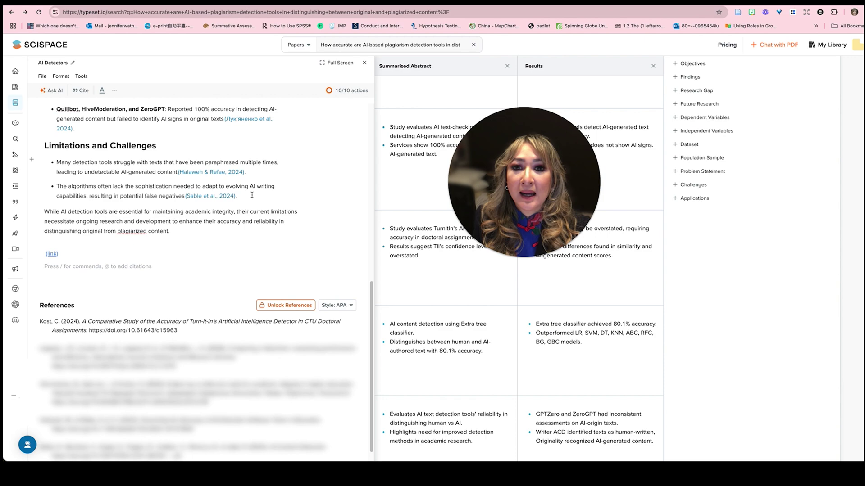
scroll(252, 195, down, 2)
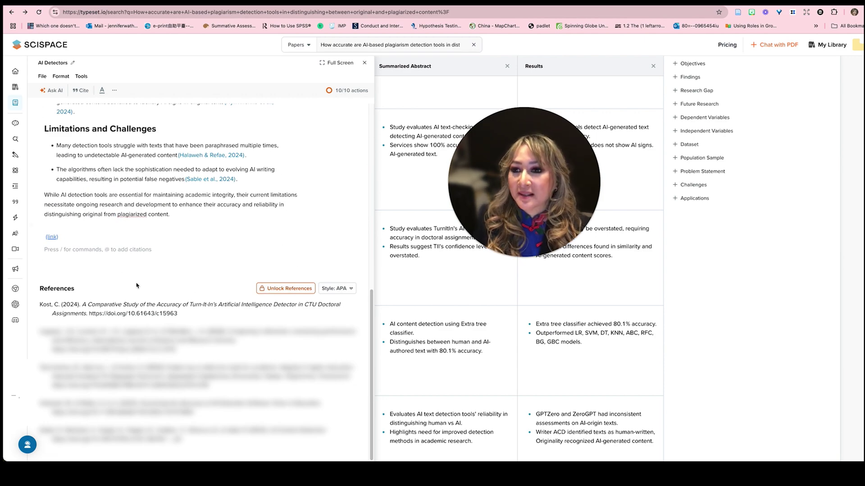
scroll(161, 287, up, 10)
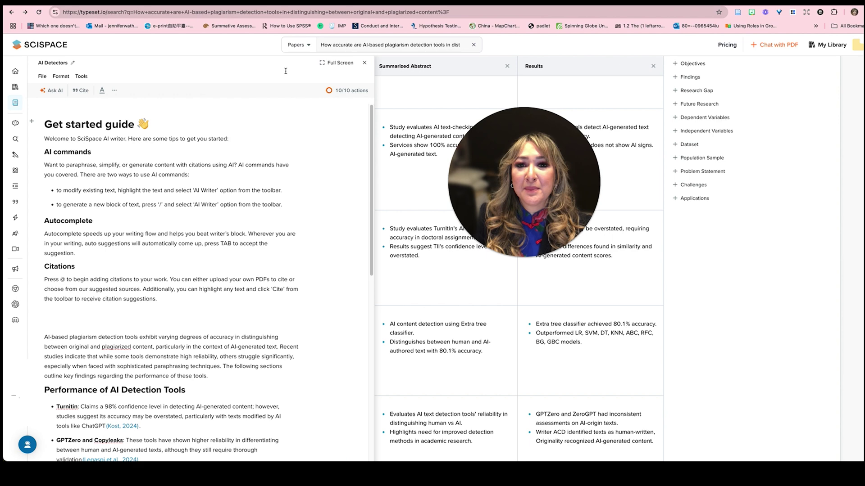
- Close the notebook, then reopen 'AI Detectors' from My Notebooks and scroll through the saved answer
click(364, 62)
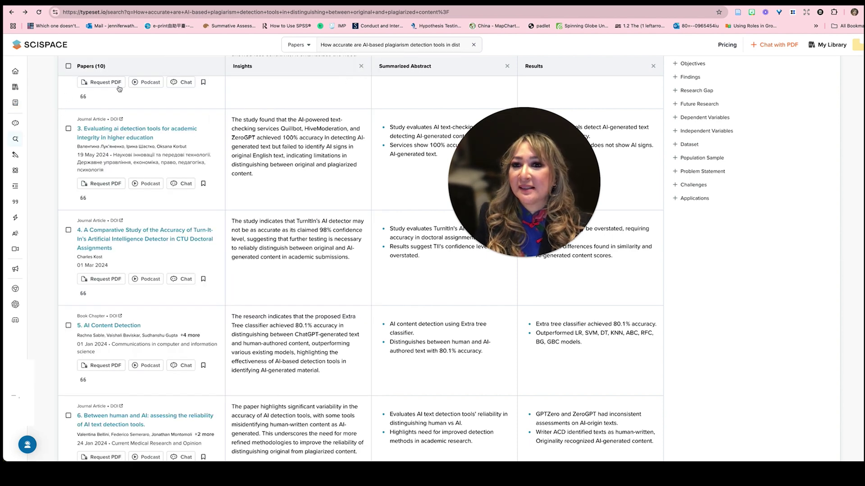
scroll(384, 141, up, 5)
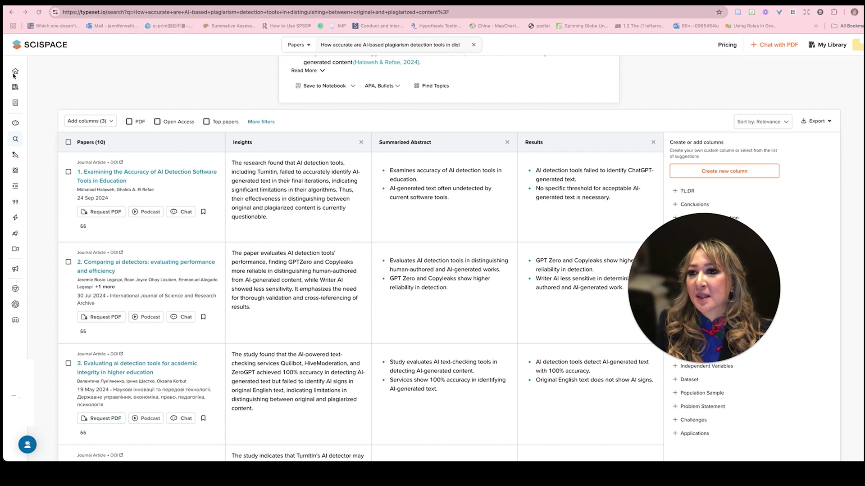
mouse_move(16, 106)
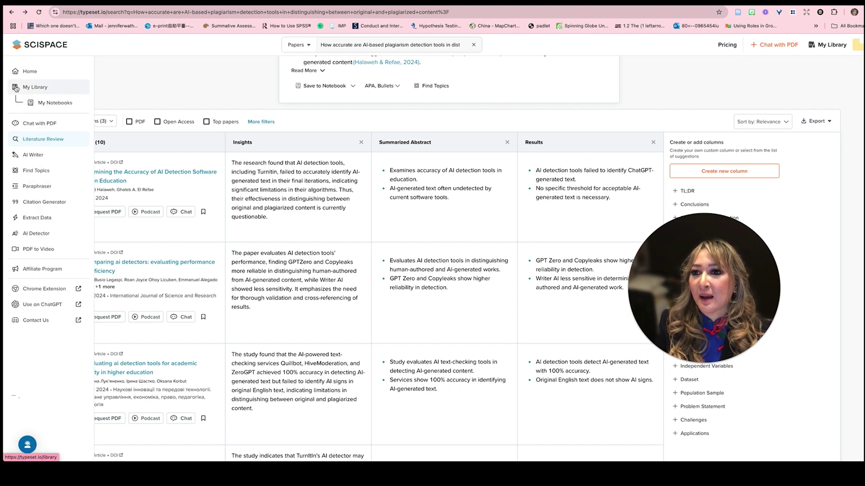
click(51, 109)
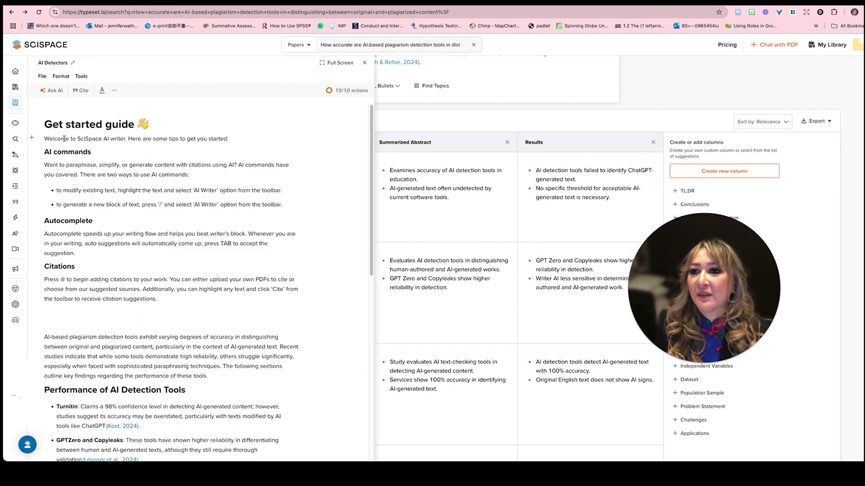
scroll(137, 219, down, 1)
scroll(137, 219, down, 10)
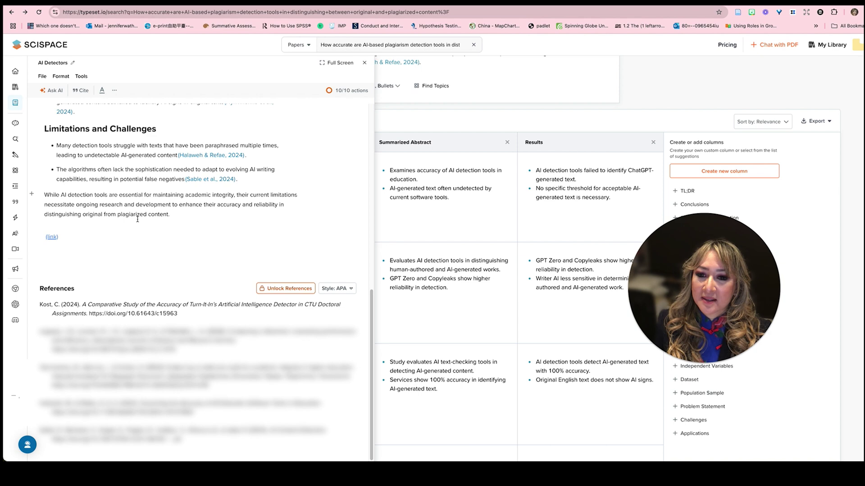
scroll(135, 216, up, 10)
mouse_move(610, 216)
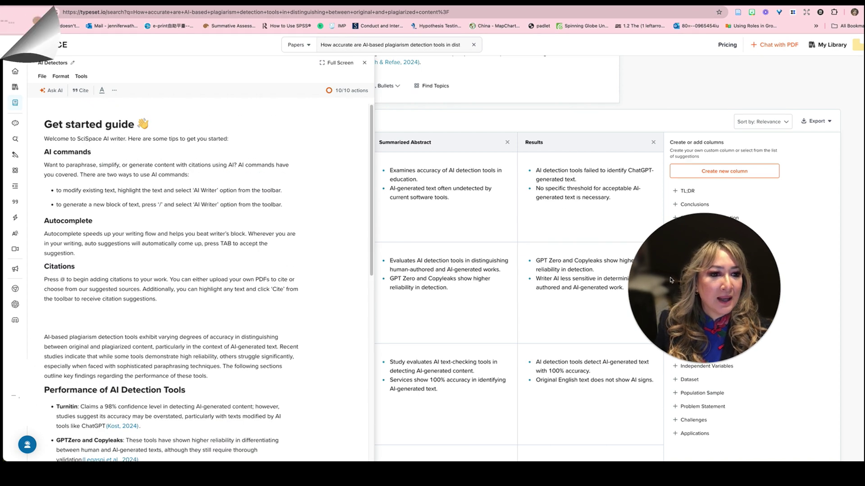